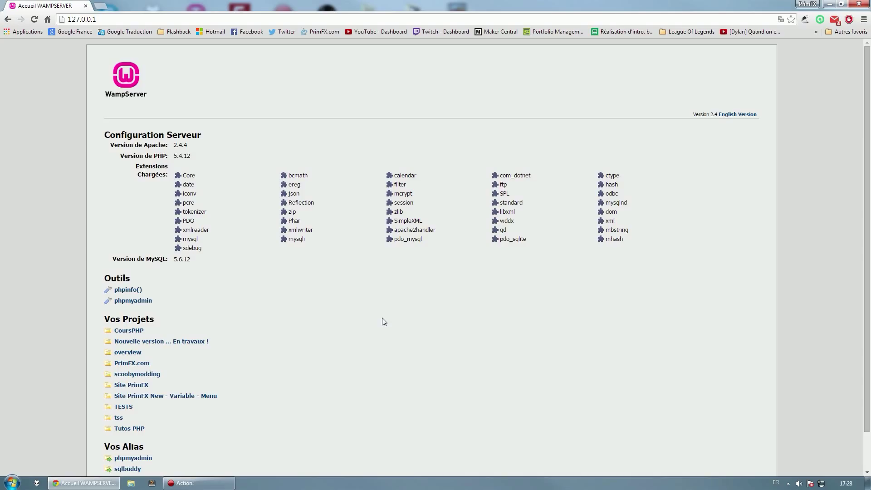
# Step: Load the WampServer home page at localhost and open phpMyAdmin from it
pyautogui.click(81, 19)
pyautogui.write('localhost')
pyautogui.press('Return')
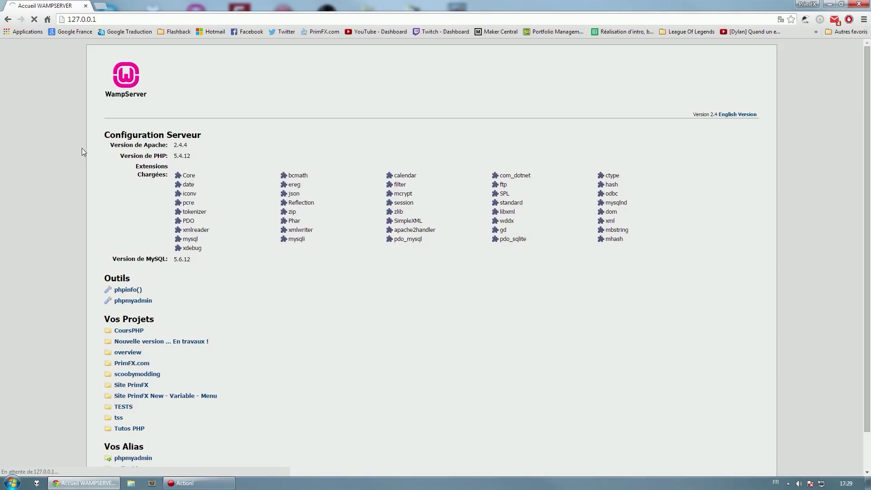
pyautogui.click(122, 302)
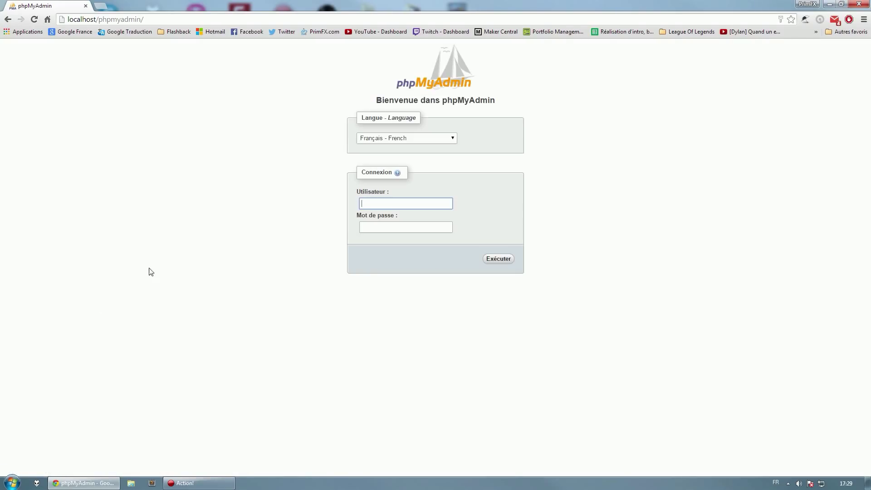
# Step: Log in to phpMyAdmin as root with the password left empty
pyautogui.click(371, 203)
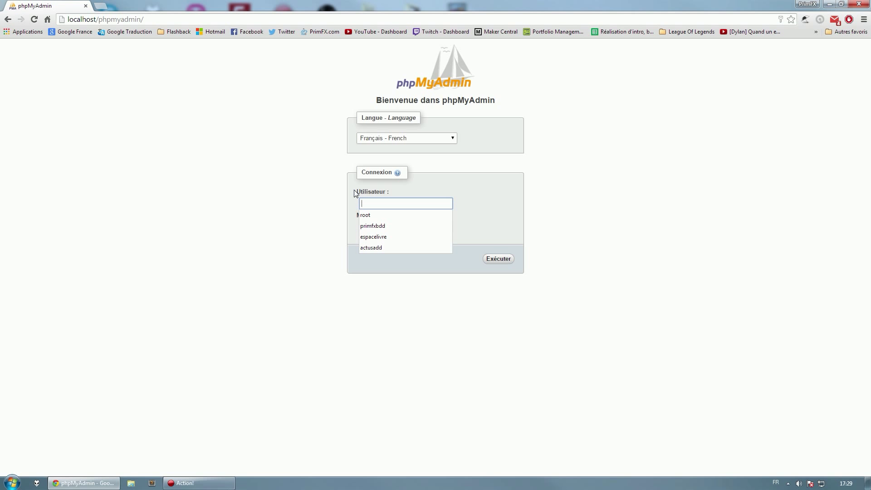
pyautogui.write('root')
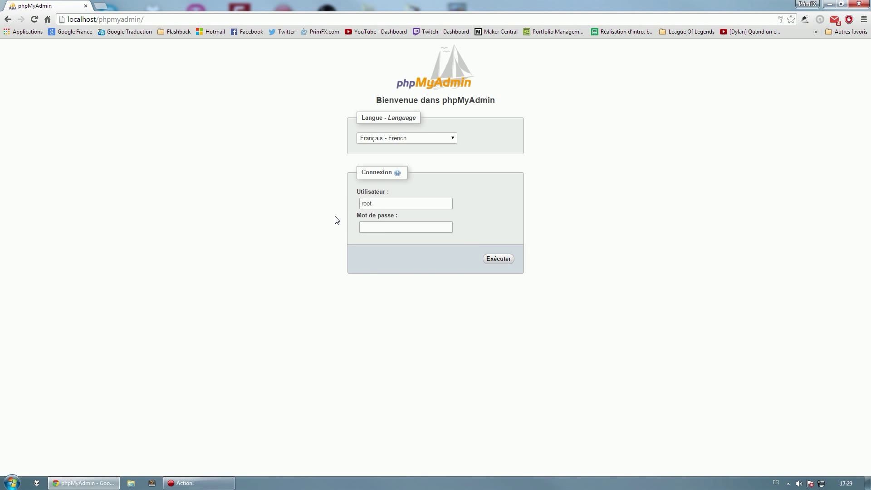
pyautogui.click(431, 138)
pyautogui.click(544, 228)
pyautogui.click(503, 259)
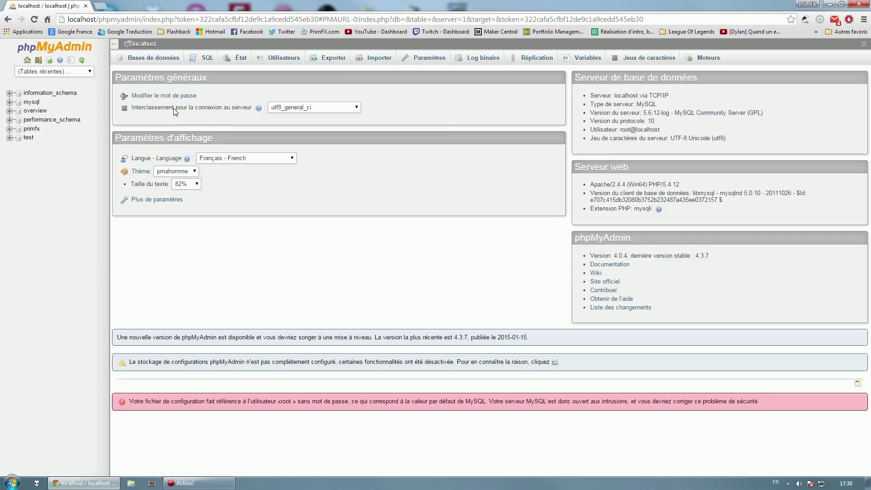
# Step: Create a new database named tuto without choosing a specific collation
pyautogui.click(124, 57)
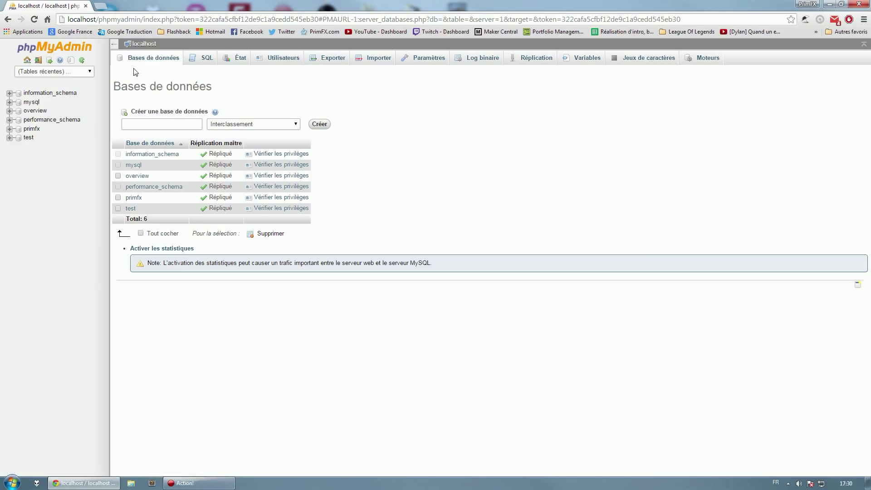
pyautogui.click(186, 123)
pyautogui.write('tuto')
pyautogui.click(284, 123)
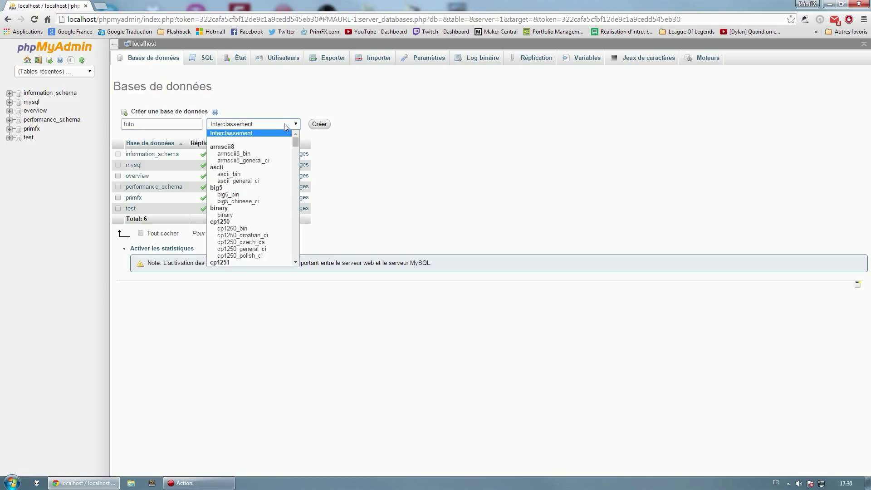
pyautogui.click(242, 133)
pyautogui.click(244, 123)
pyautogui.click(243, 133)
pyautogui.click(249, 124)
pyautogui.scroll(-5, 261, 177)
pyautogui.scroll(5, 260, 177)
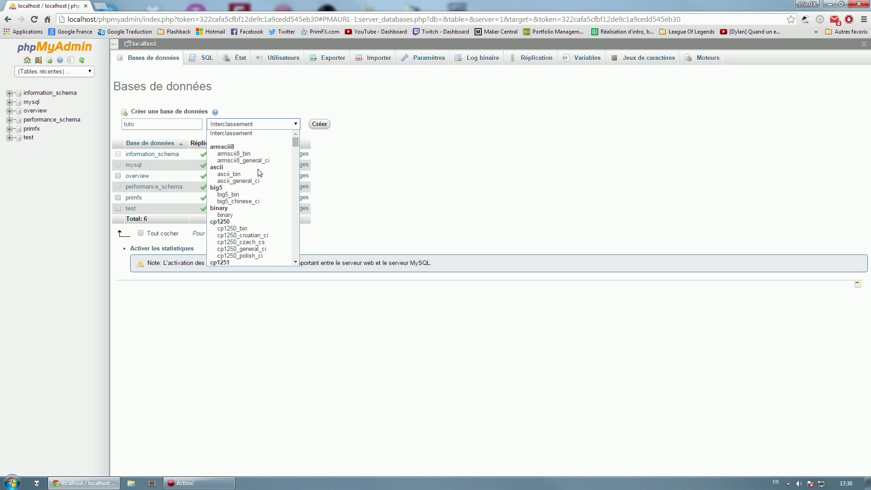
pyautogui.click(273, 86)
pyautogui.click(325, 129)
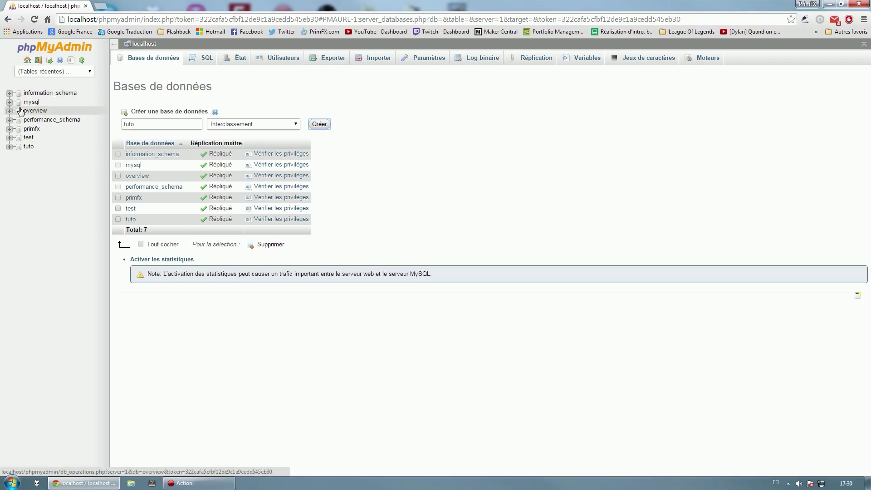
# Step: In the tuto database, start a new table named membres with 5 columns
pyautogui.click(36, 145)
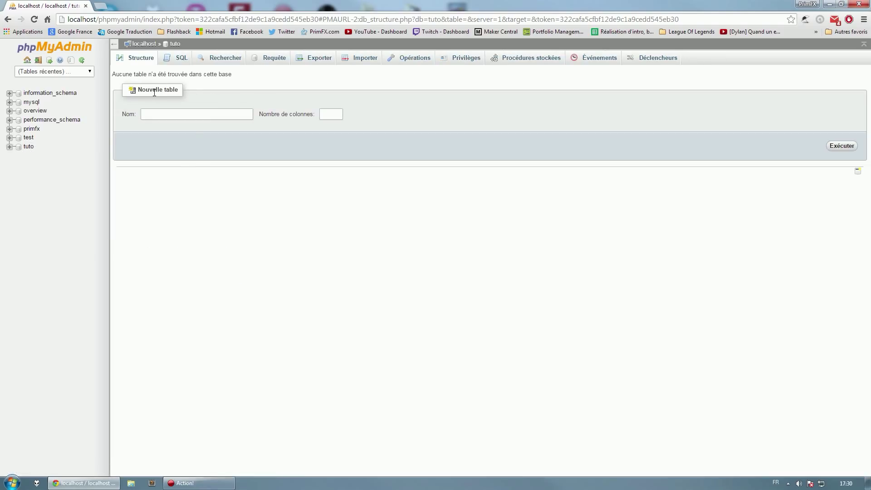
pyautogui.moveTo(152, 90); pyautogui.dragTo(178, 92)
pyautogui.click(182, 110)
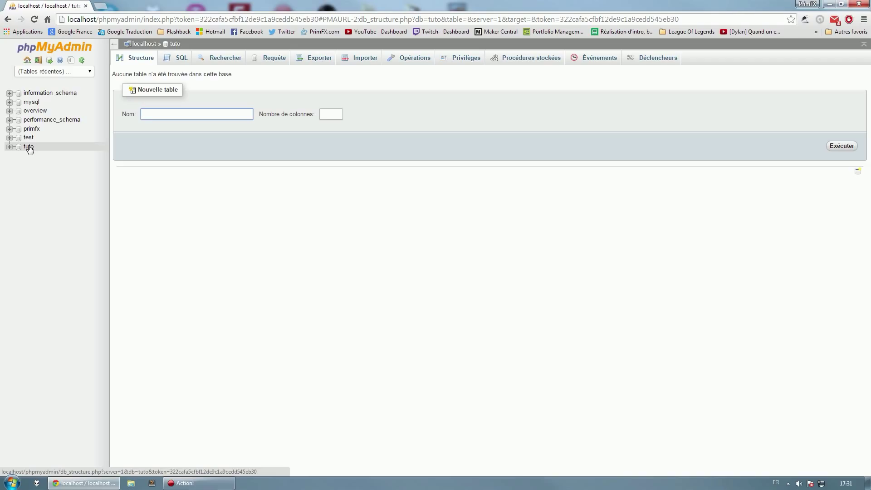
pyautogui.write('membre')
pyautogui.press('Tab')
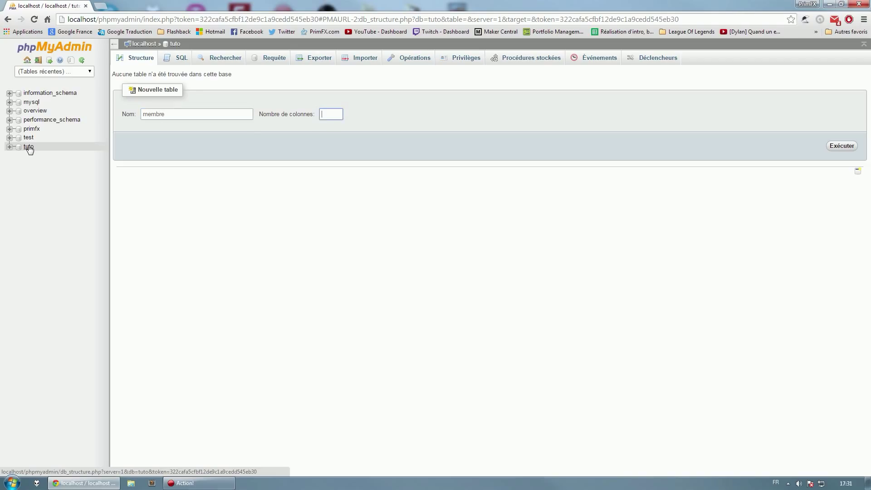
pyautogui.click(193, 113)
pyautogui.write('s')
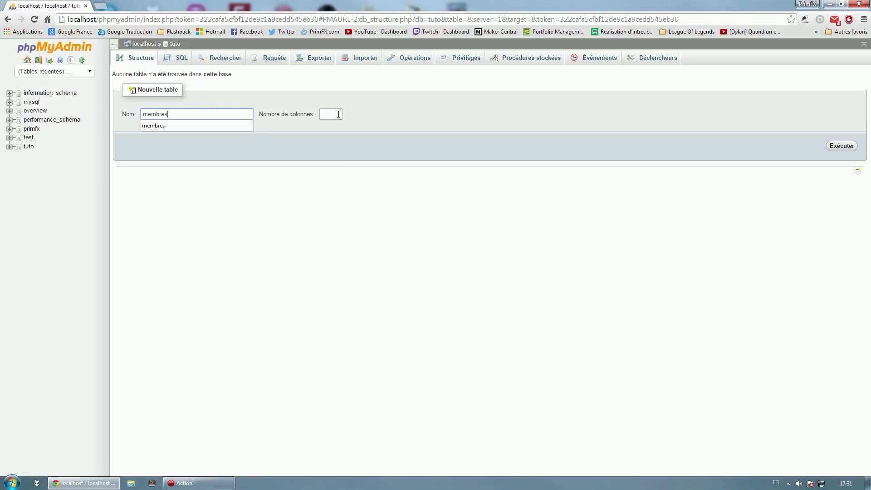
pyautogui.press('Tab')
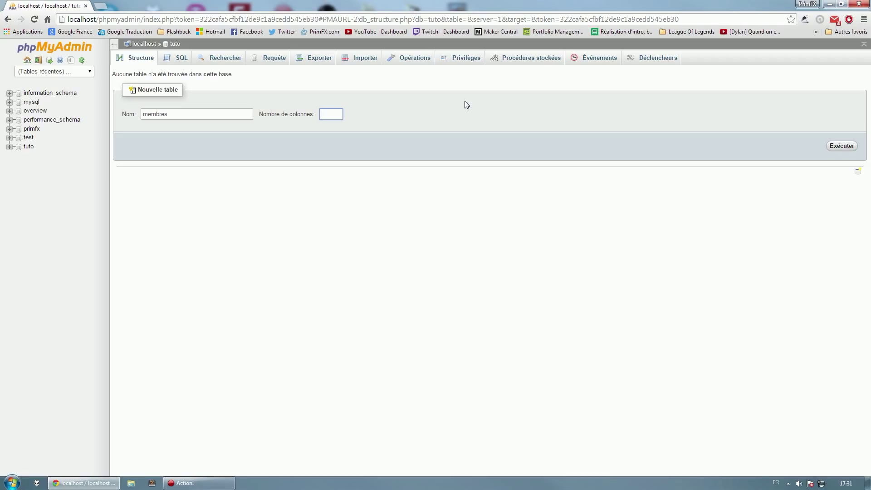
pyautogui.write('5')
pyautogui.click(719, 128)
pyautogui.click(847, 145)
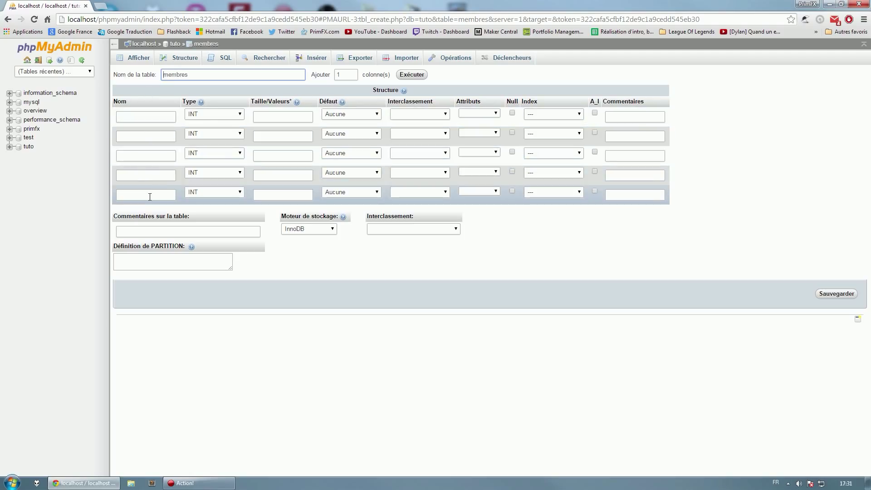
# Step: Name the first column of the membres table id
pyautogui.click(150, 118)
pyautogui.click(148, 135)
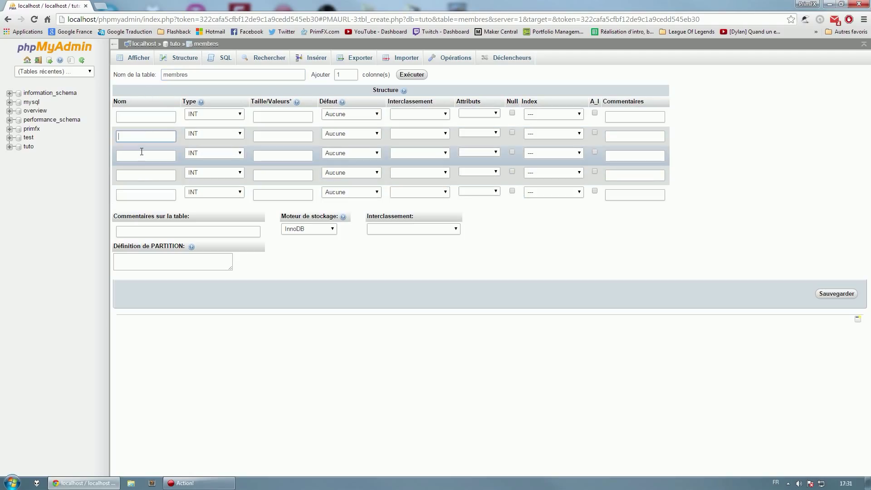
pyautogui.click(142, 155)
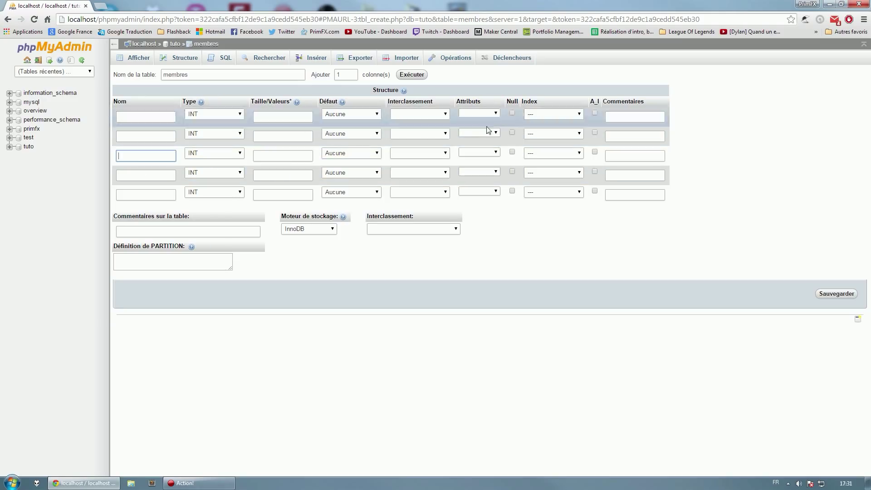
pyautogui.click(141, 115)
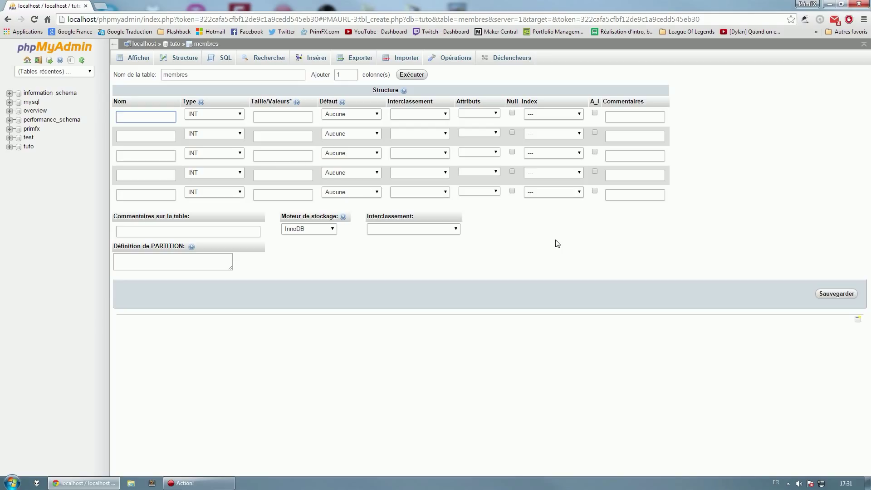
pyautogui.write('d')
pyautogui.click(129, 132)
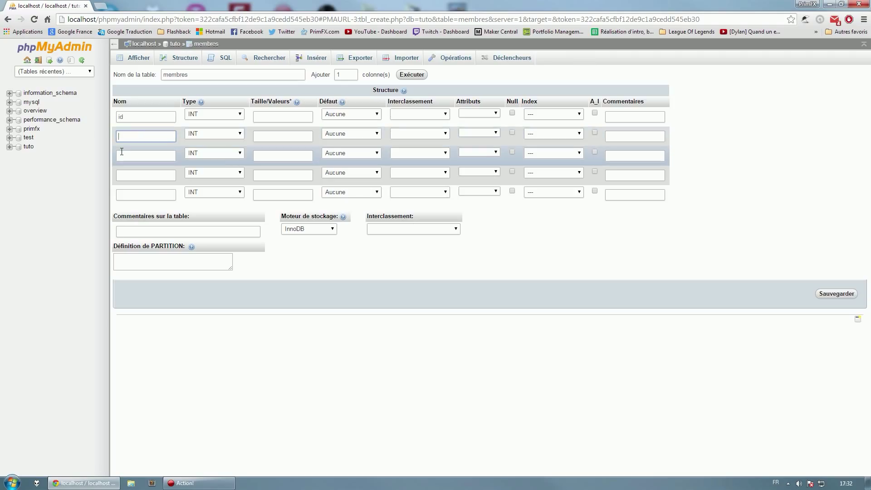
# Step: Examine the data types available for the id column, from numeric to spatial, and its length/values field
pyautogui.click(208, 116)
pyautogui.scroll(-5, 220, 204)
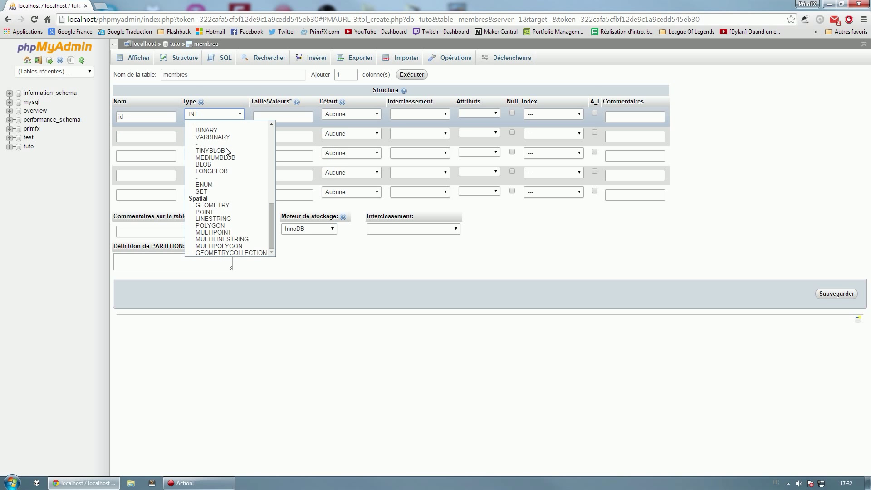
pyautogui.scroll(5, 223, 244)
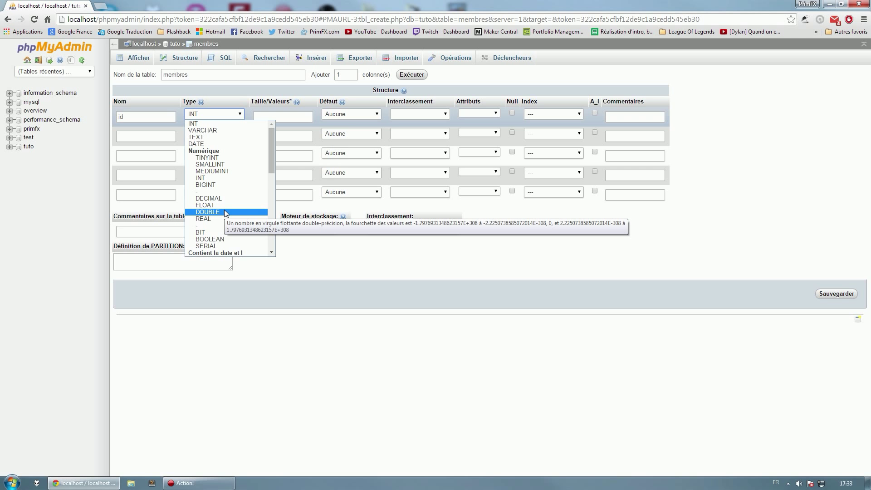
pyautogui.scroll(-10, 231, 204)
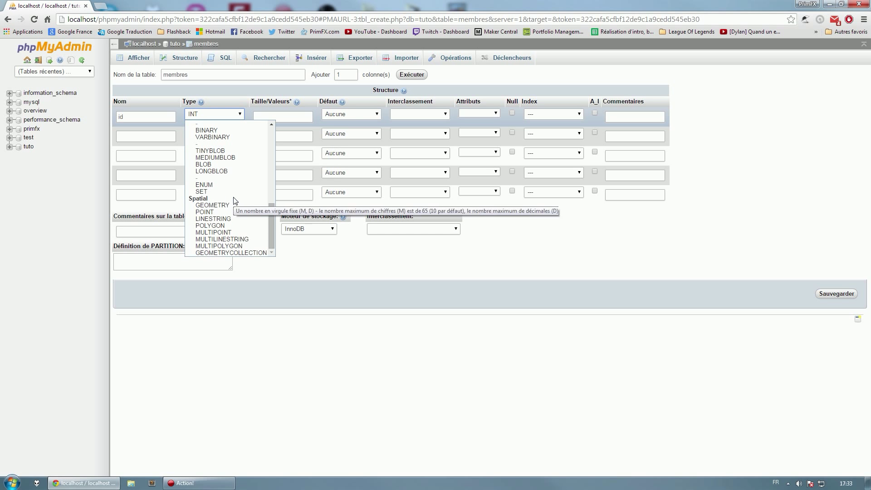
pyautogui.scroll(4, 249, 217)
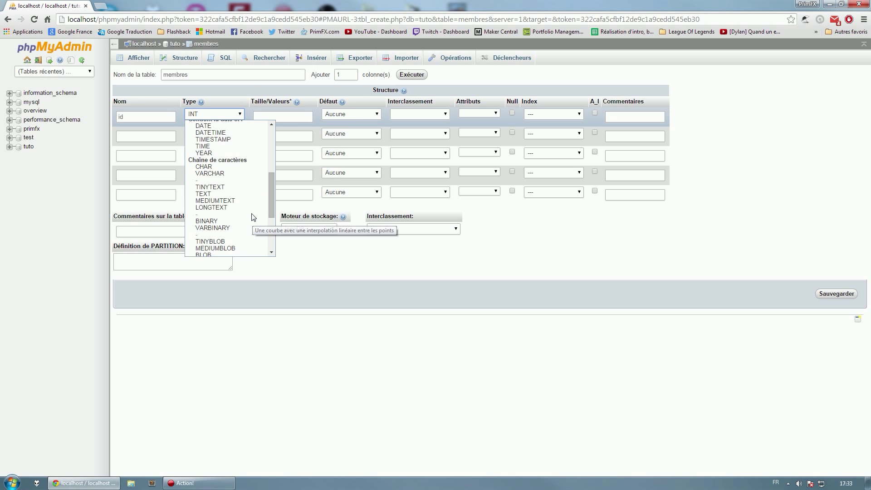
pyautogui.scroll(6, 245, 209)
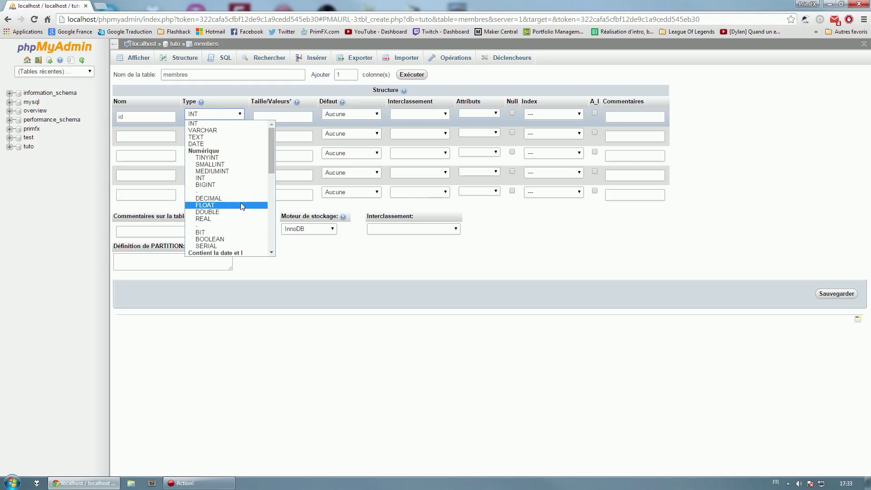
pyautogui.scroll(-5, 230, 186)
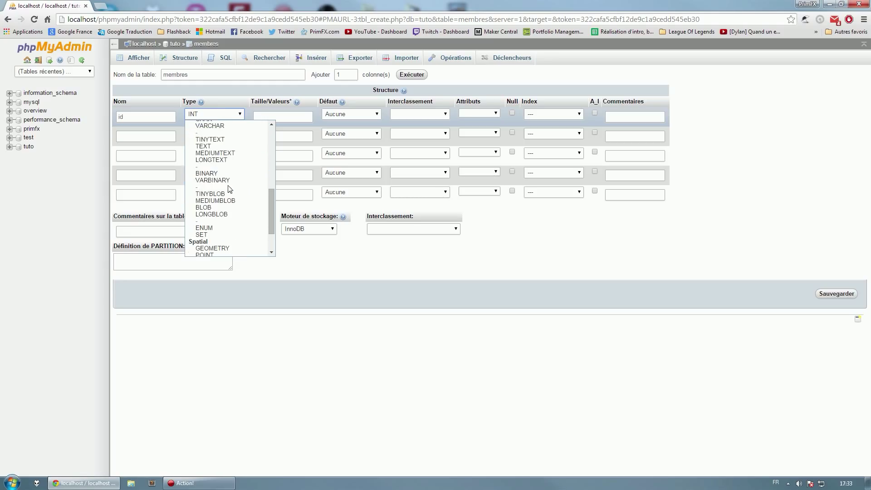
pyautogui.moveTo(272, 197); pyautogui.dragTo(270, 166)
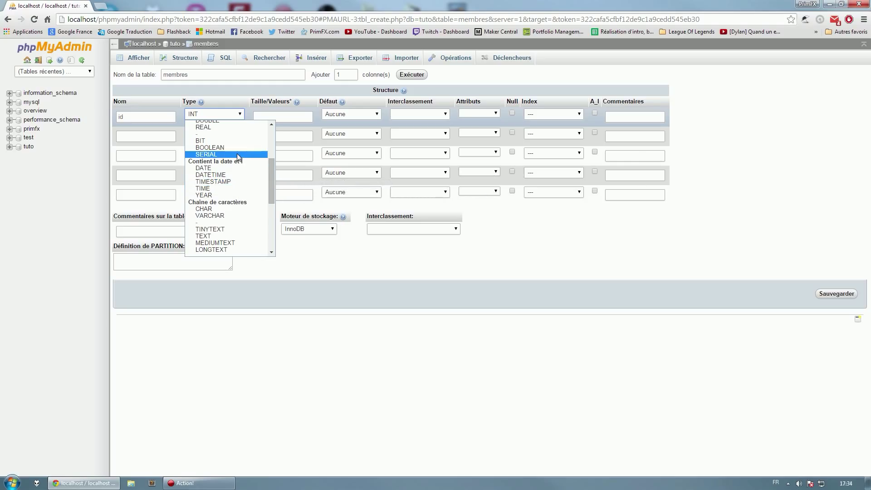
pyautogui.scroll(5, 238, 157)
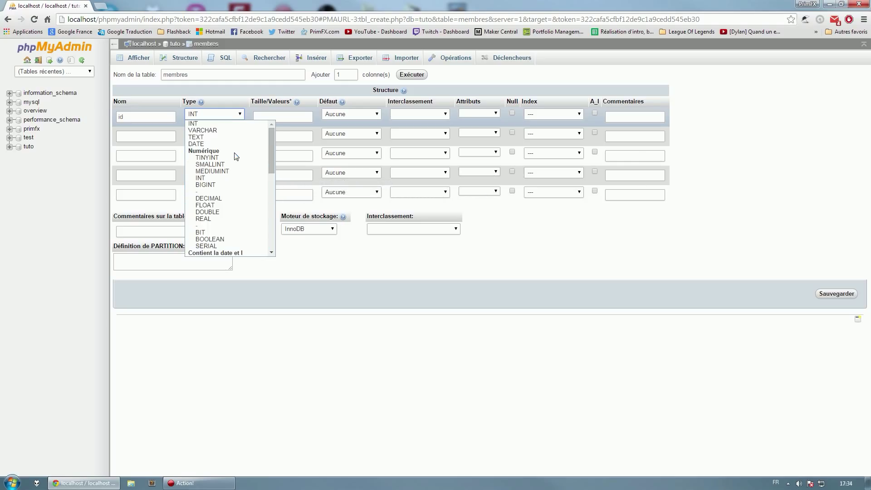
pyautogui.click(250, 117)
pyautogui.click(275, 115)
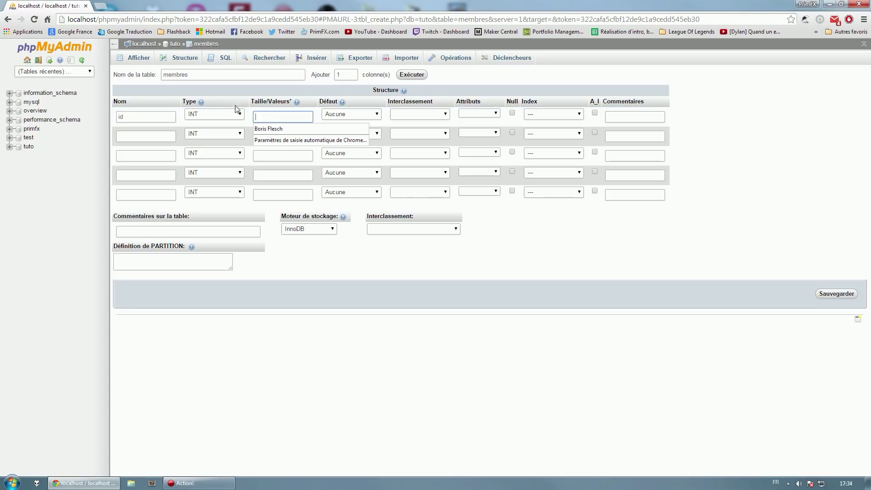
pyautogui.click(250, 149)
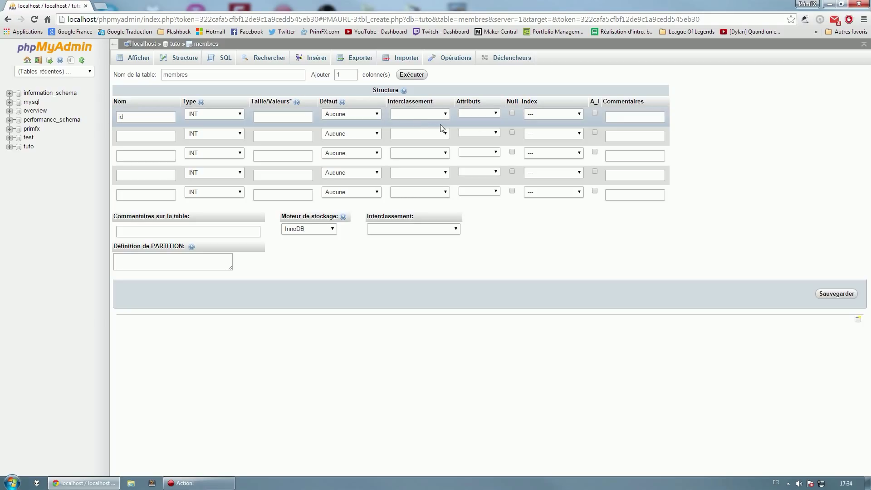
# Step: Examine the default value, collation and attribute options available for the id column
pyautogui.click(343, 115)
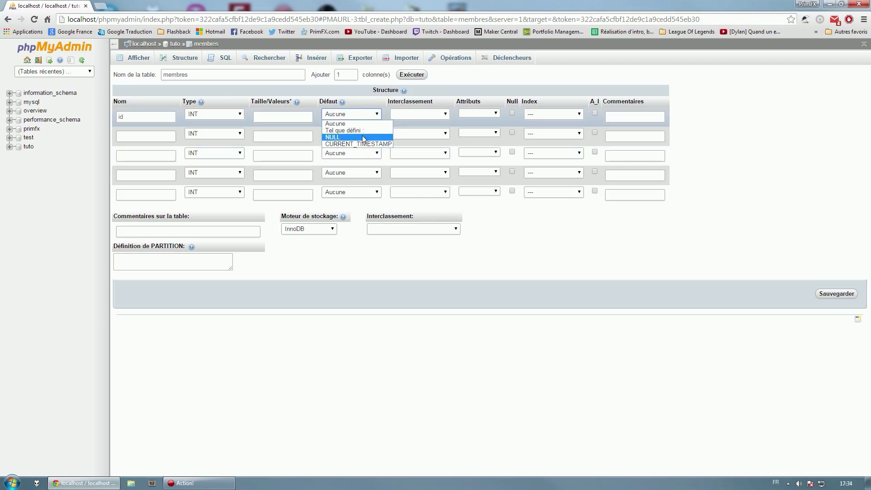
pyautogui.click(353, 114)
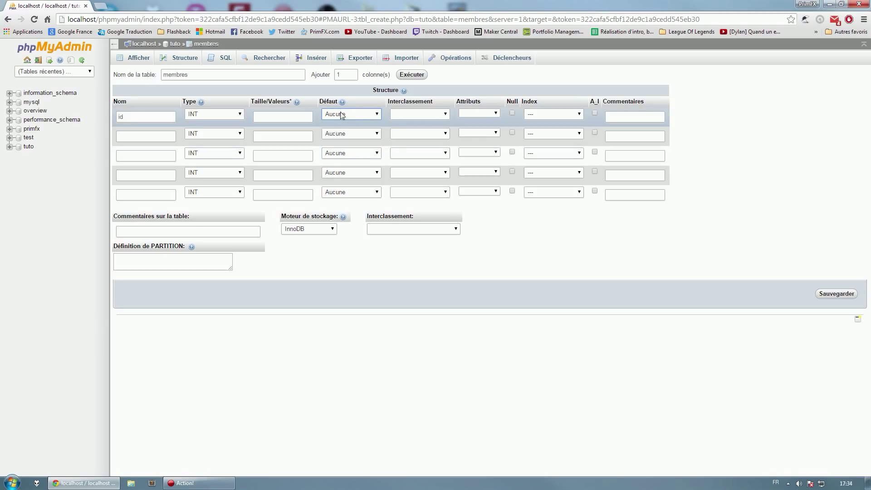
pyautogui.click(362, 117)
pyautogui.click(343, 114)
pyautogui.click(443, 115)
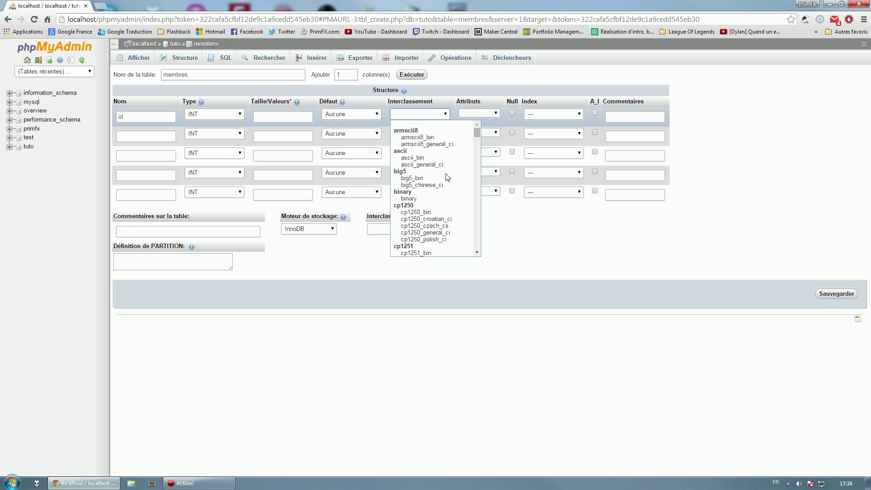
pyautogui.scroll(-5, 447, 175)
pyautogui.scroll(-20, 449, 175)
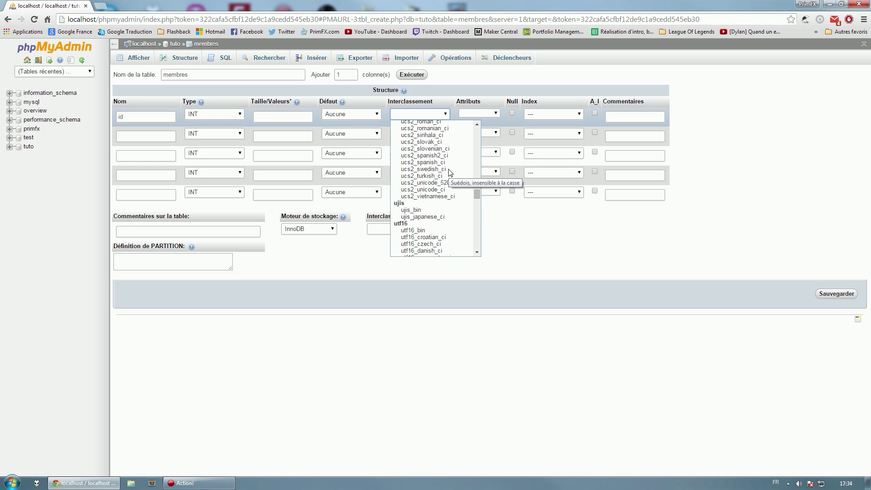
pyautogui.scroll(12, 447, 173)
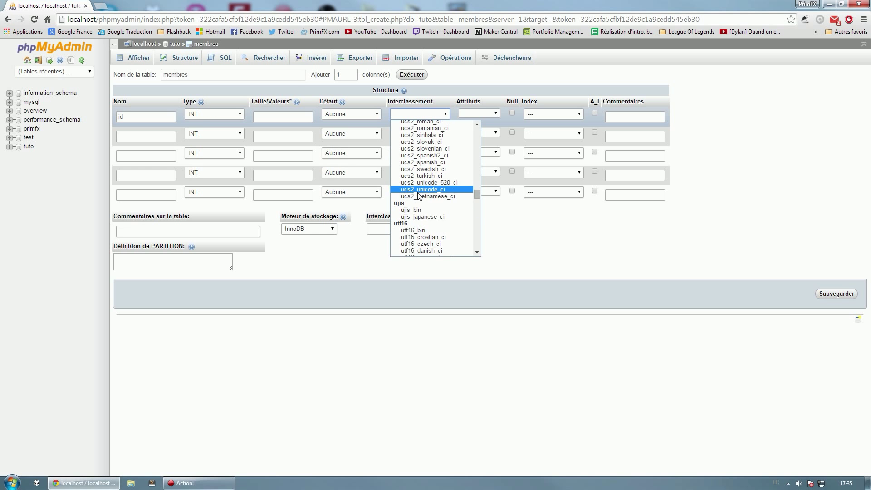
pyautogui.scroll(2, 457, 194)
pyautogui.scroll(10, 454, 194)
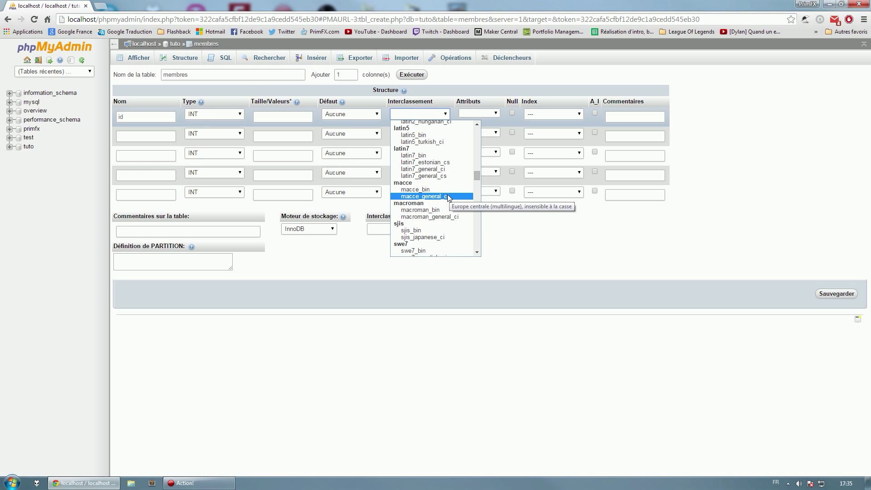
pyautogui.click(436, 113)
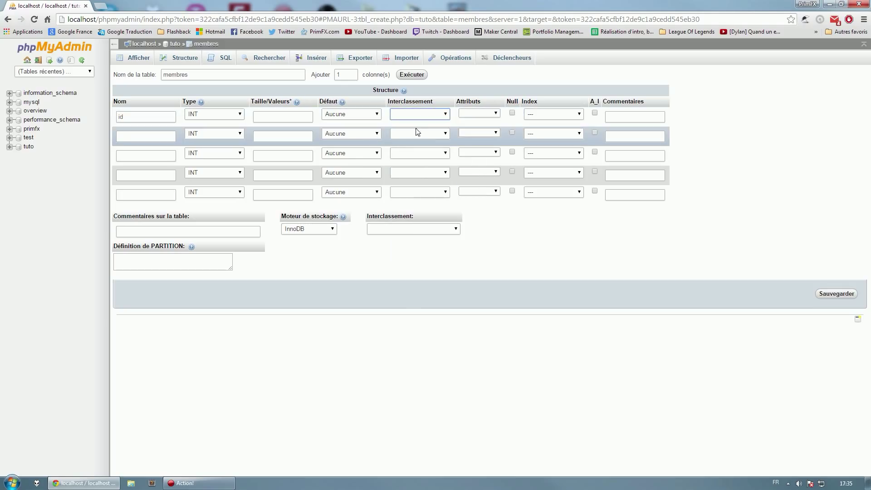
pyautogui.click(475, 113)
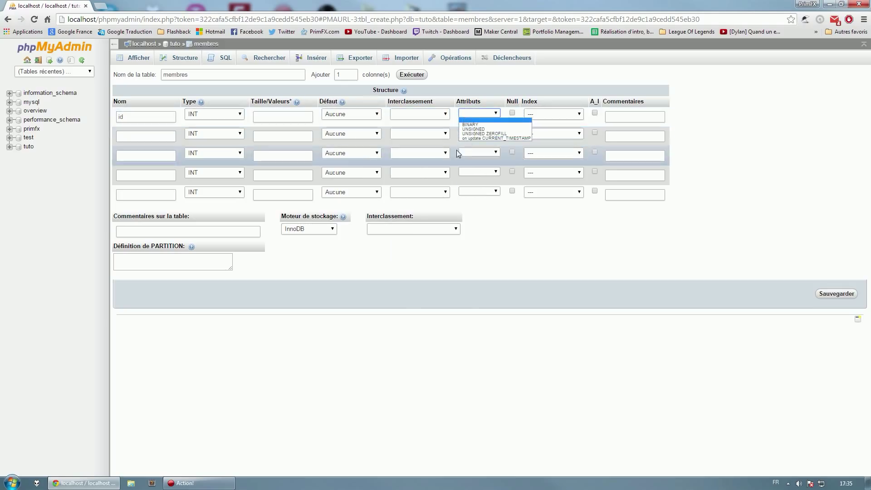
pyautogui.click(485, 112)
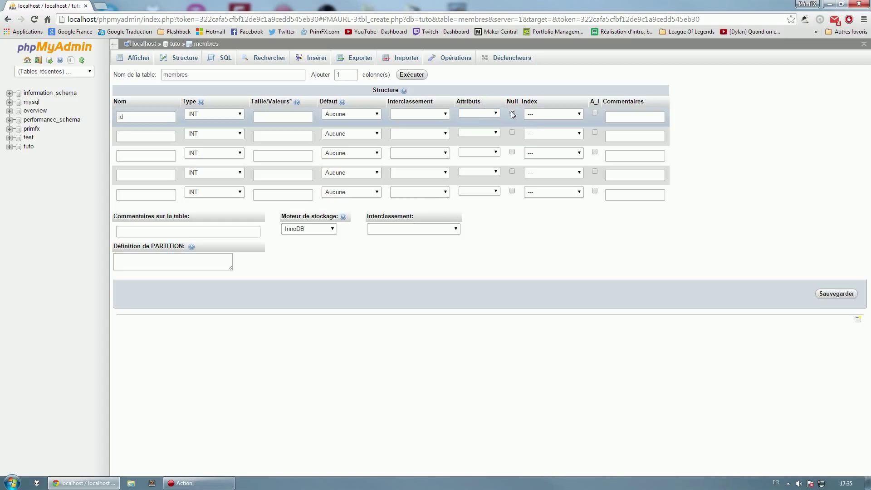
# Step: Make the id column the PRIMARY index and enable auto-increment for it, leaving its comment empty
pyautogui.click(535, 117)
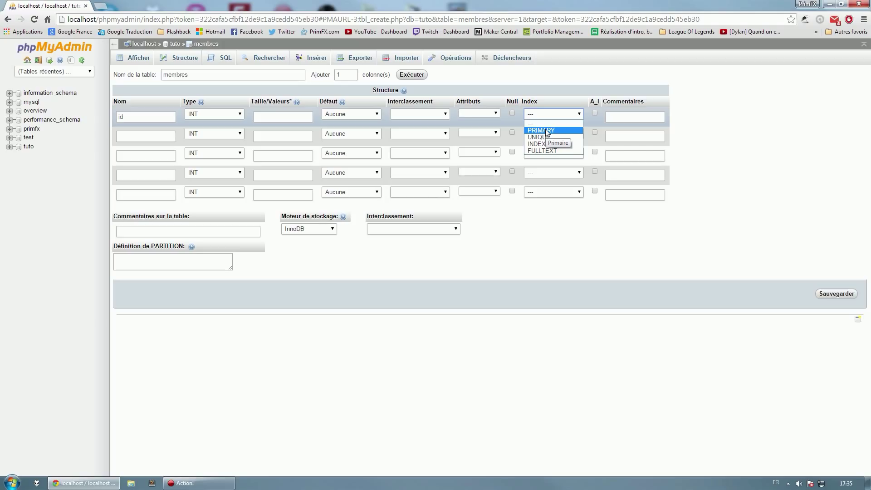
pyautogui.click(562, 131)
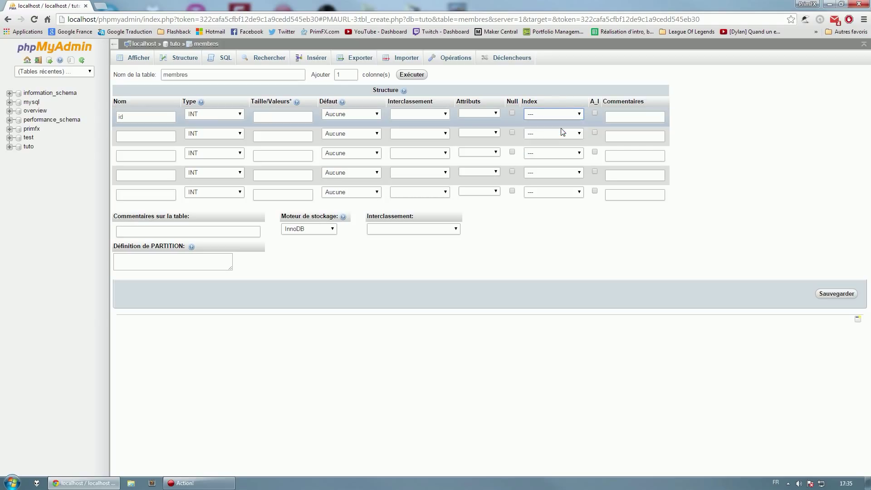
pyautogui.click(595, 113)
pyautogui.click(610, 116)
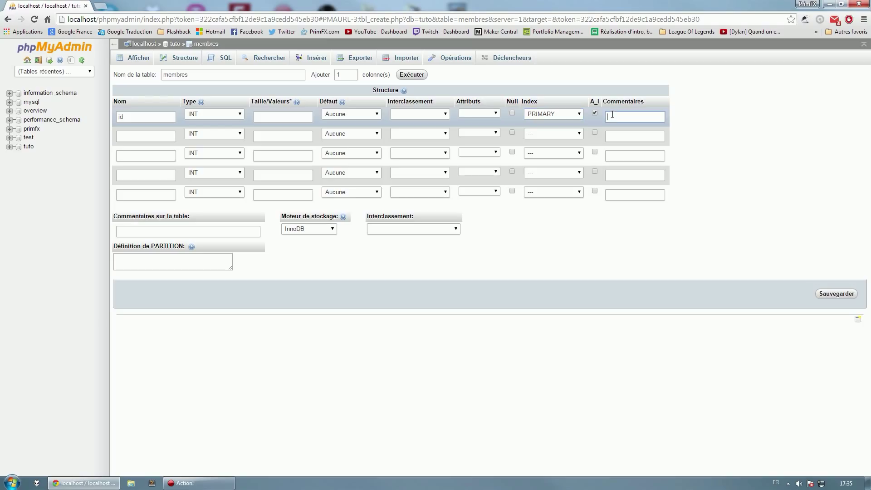
pyautogui.click(628, 90)
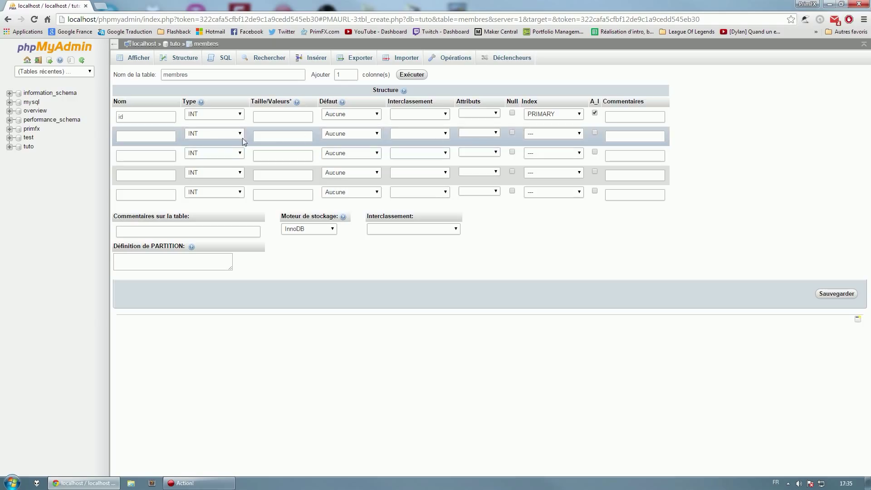
# Step: Define the second column as pseudo with type VARCHAR and length 255
pyautogui.click(142, 136)
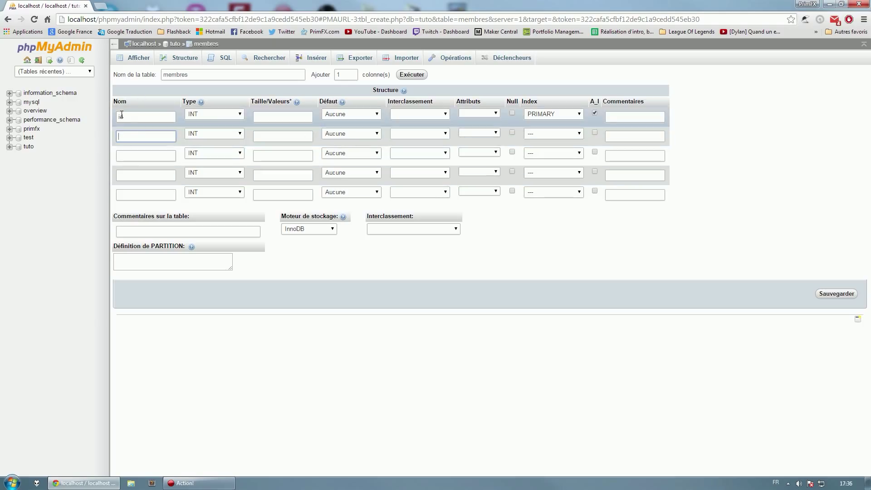
pyautogui.click(125, 137)
pyautogui.click(124, 137)
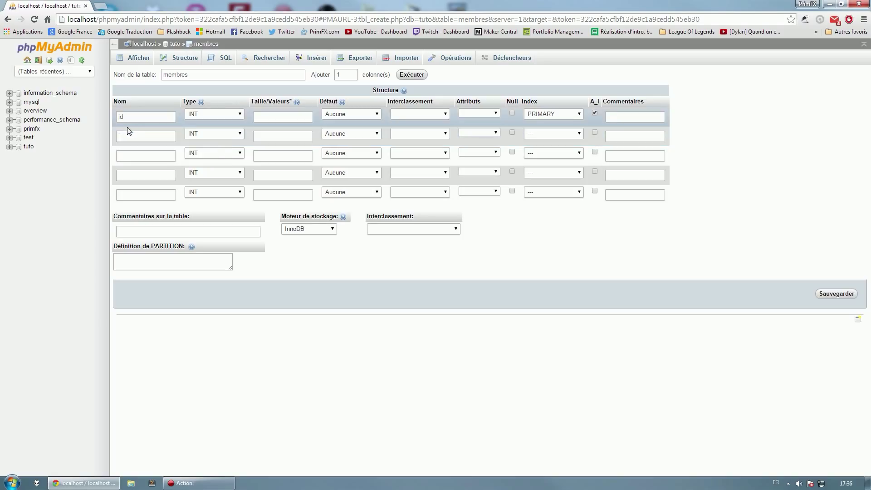
pyautogui.click(158, 137)
pyautogui.write('pseudo')
pyautogui.click(197, 134)
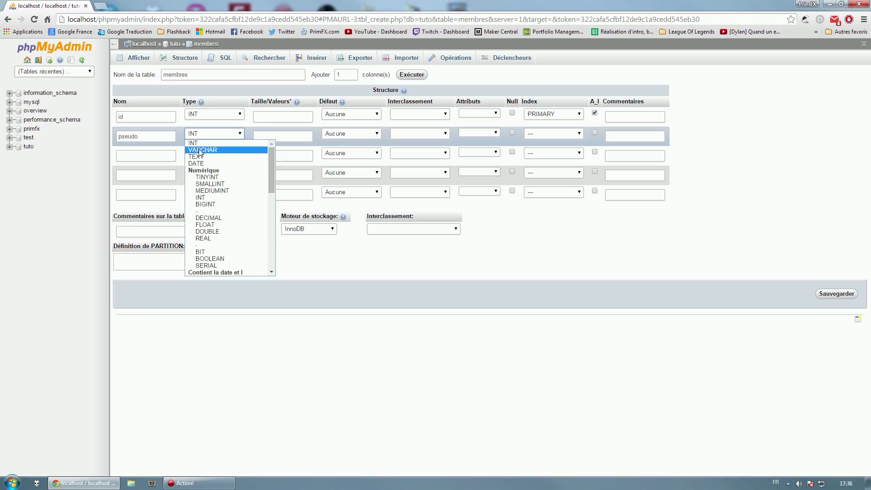
pyautogui.click(200, 146)
pyautogui.click(269, 135)
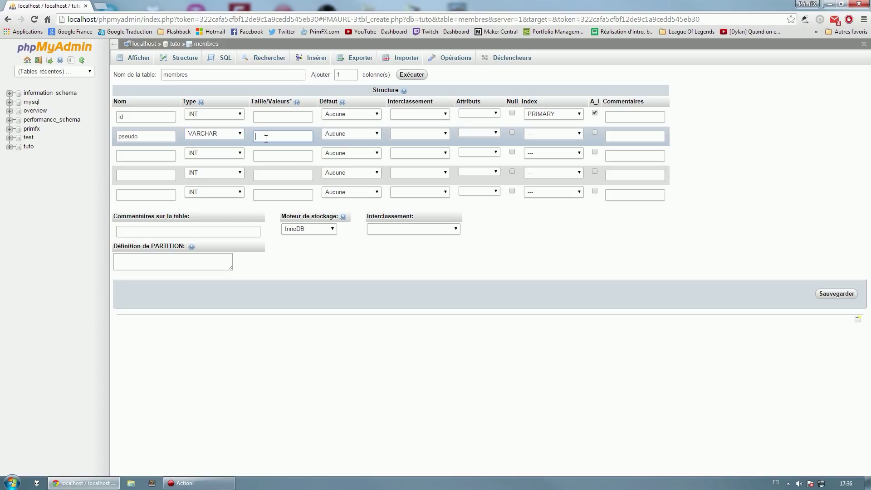
pyautogui.write('255')
# Step: Define the third column as biographie with type TEXT
pyautogui.click(160, 157)
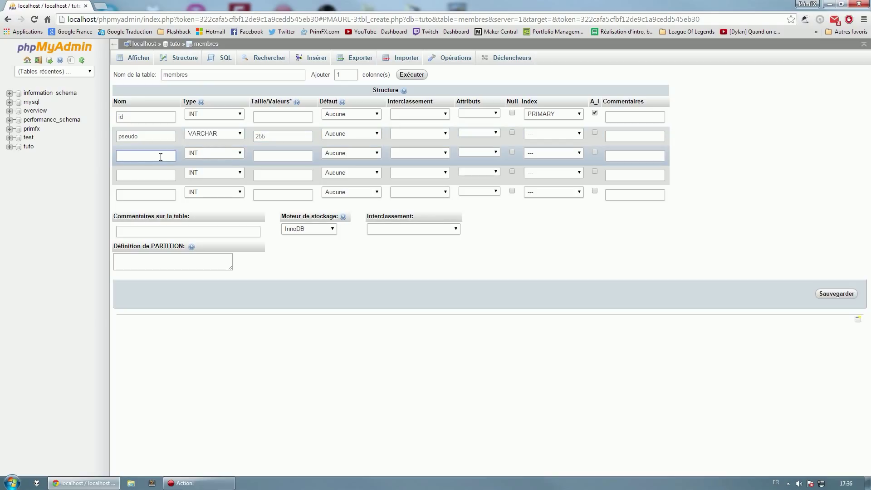
pyautogui.write('biographier')
pyautogui.press('BackSpace')
pyautogui.click(198, 157)
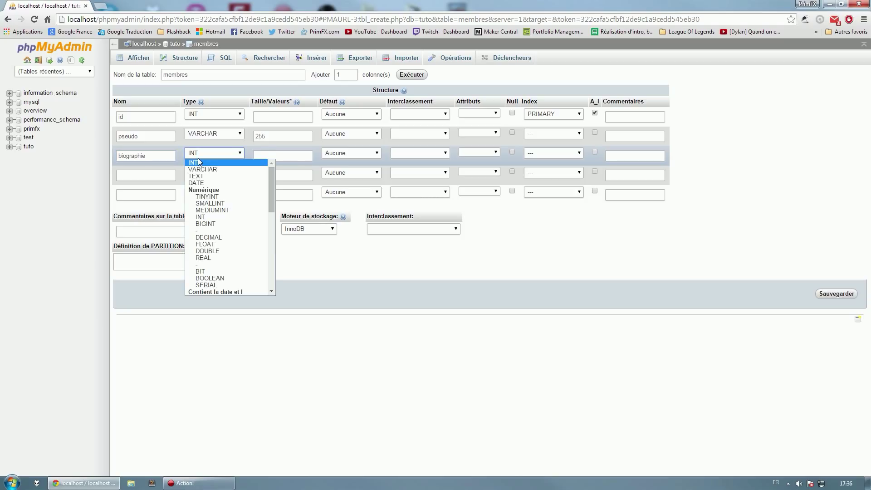
pyautogui.click(186, 177)
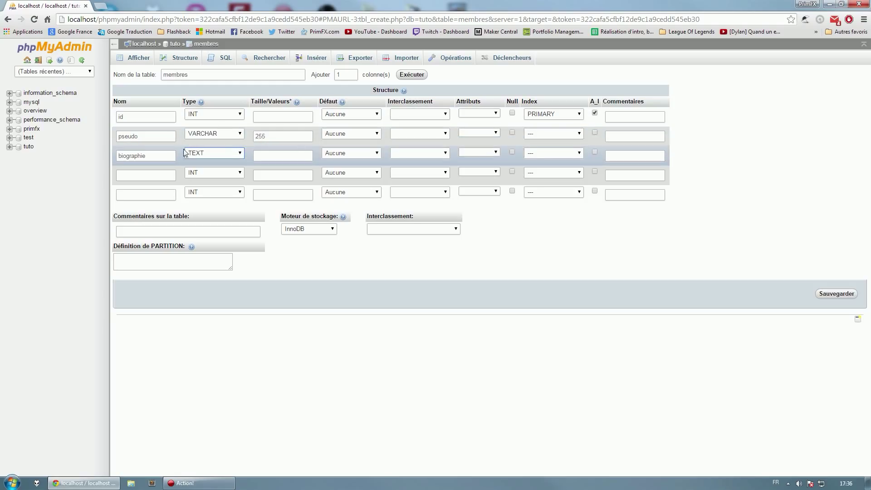
# Step: Define the fourth column as dateinscription with type DATE and save the membres table, leaving the fifth column blank
pyautogui.click(135, 177)
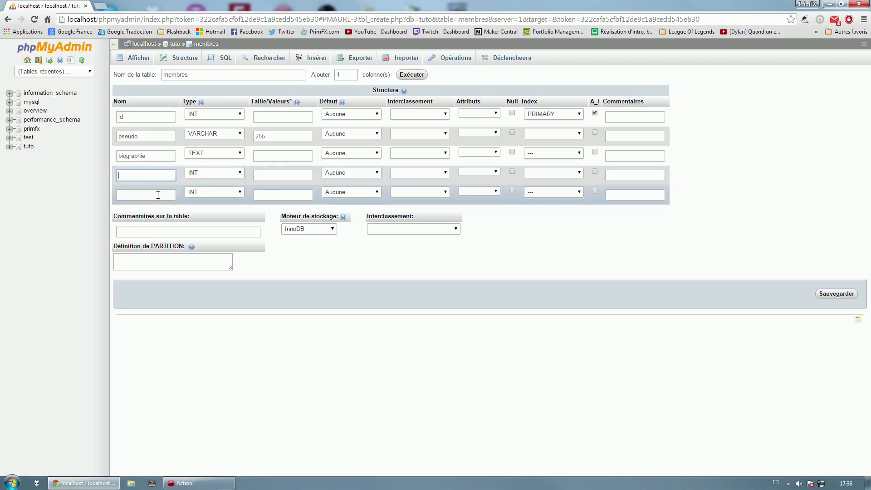
pyautogui.click(516, 249)
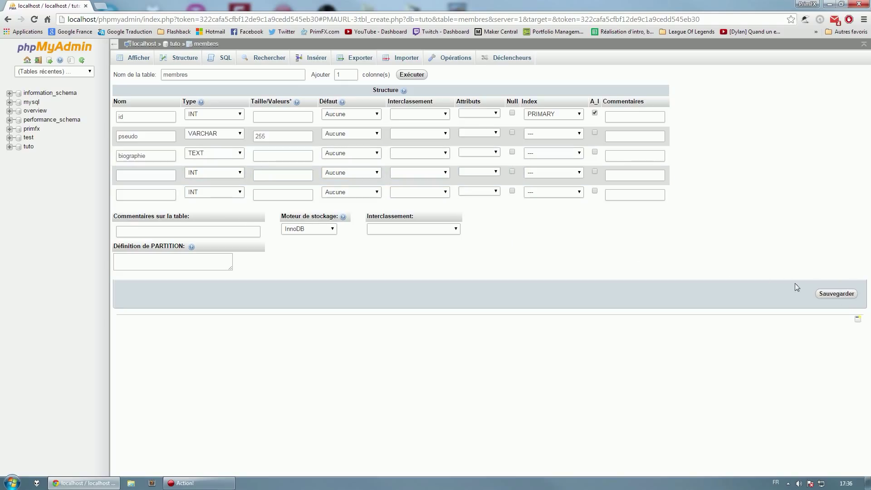
pyautogui.click(162, 179)
pyautogui.write('da')
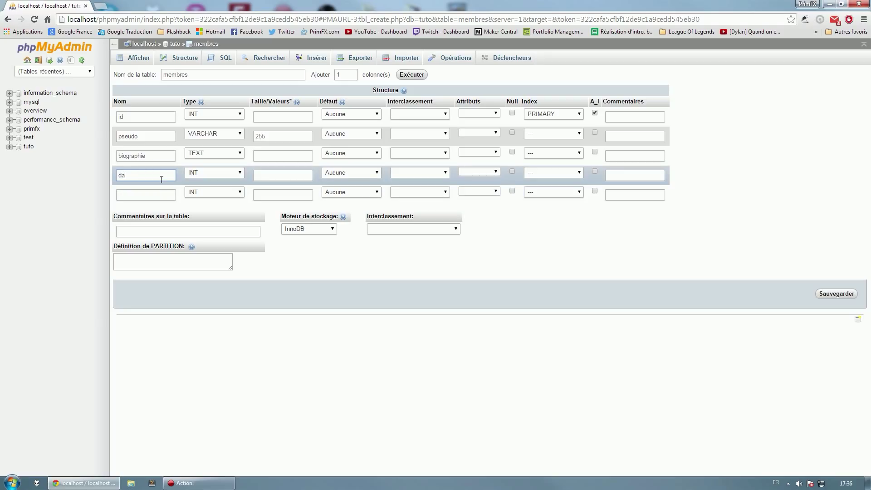
pyautogui.write('teinscription')
pyautogui.moveTo(129, 175); pyautogui.dragTo(176, 177)
pyautogui.press('BackSpace')
pyautogui.write('inscription')
pyautogui.click(200, 173)
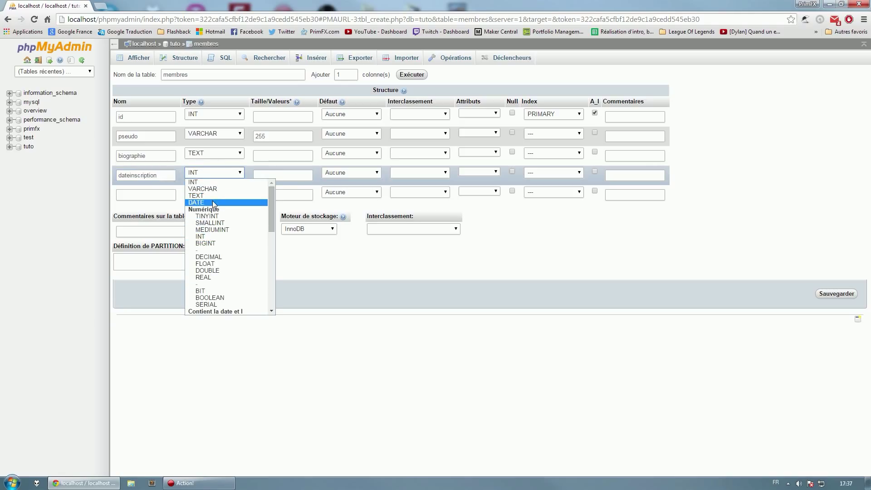
pyautogui.click(211, 202)
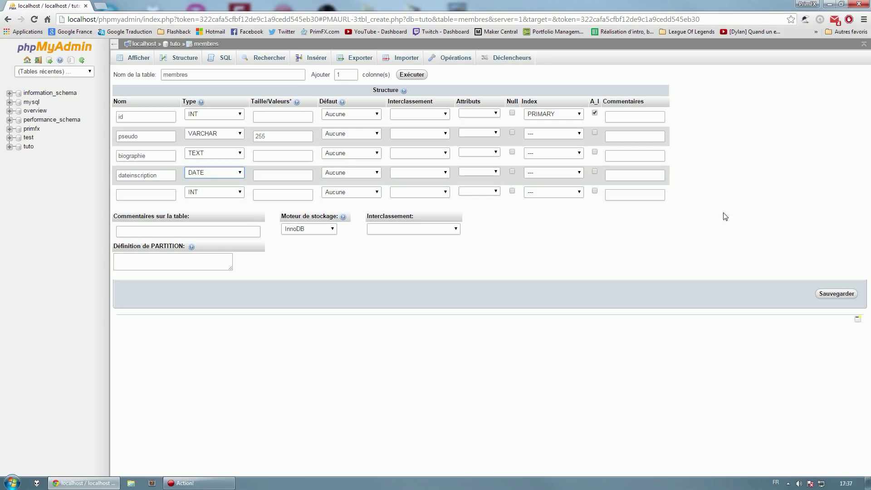
pyautogui.click(845, 294)
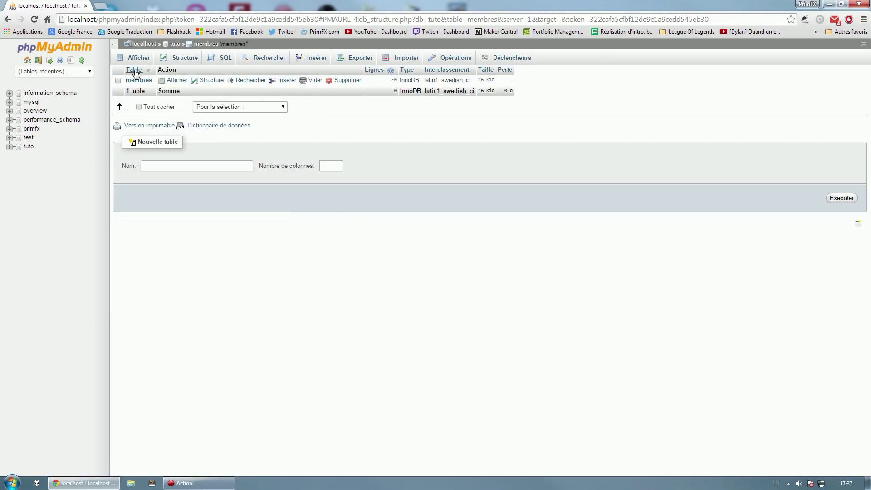
# Step: Open the tuto database and expand it in the navigation tree to view its tables
pyautogui.click(28, 147)
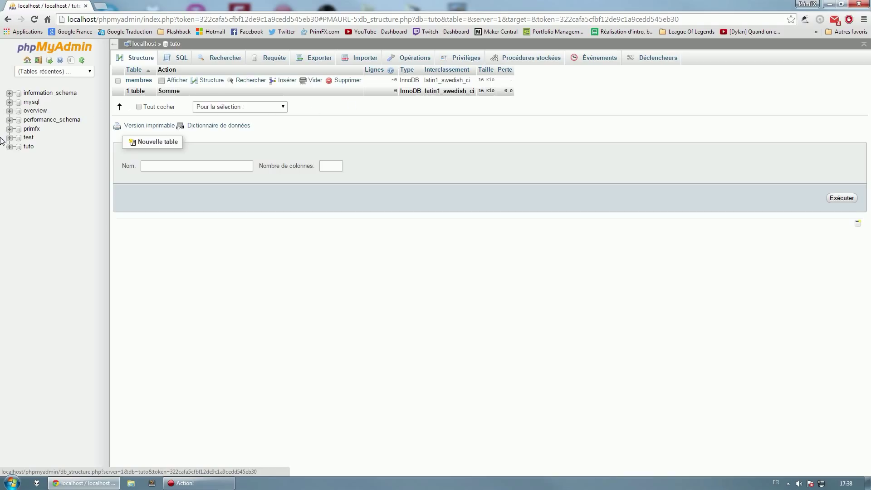
pyautogui.click(13, 148)
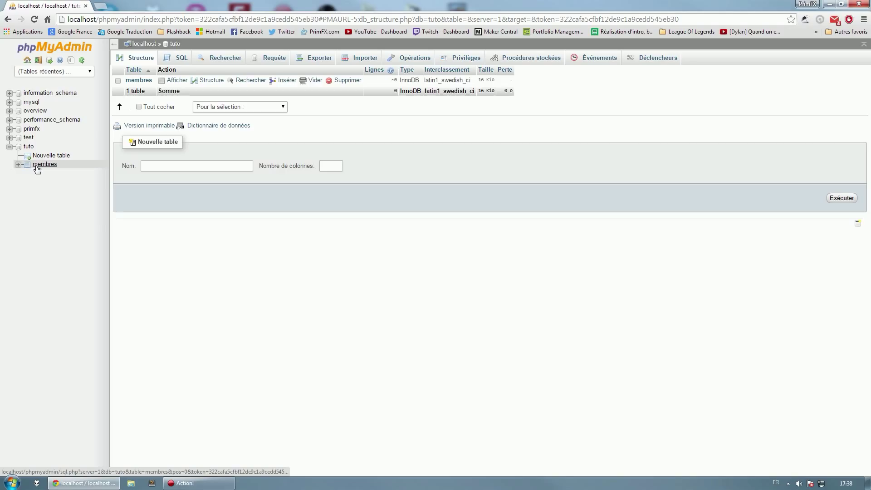
pyautogui.click(46, 156)
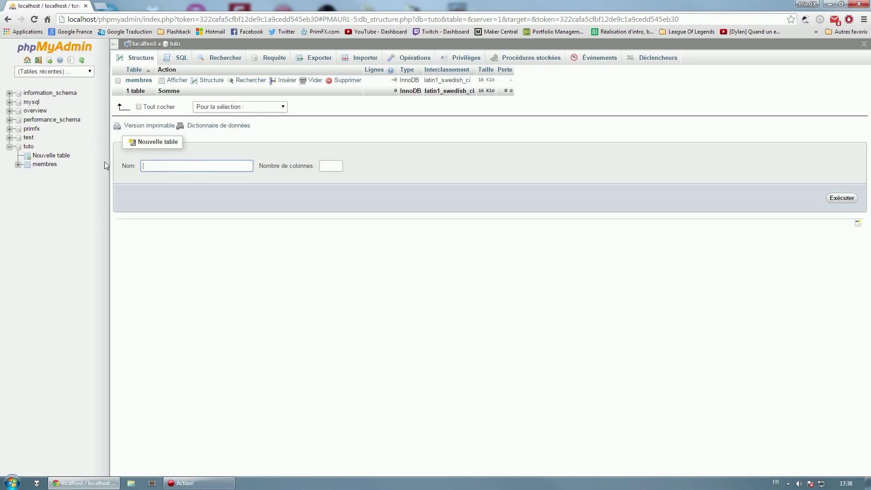
pyautogui.click(323, 127)
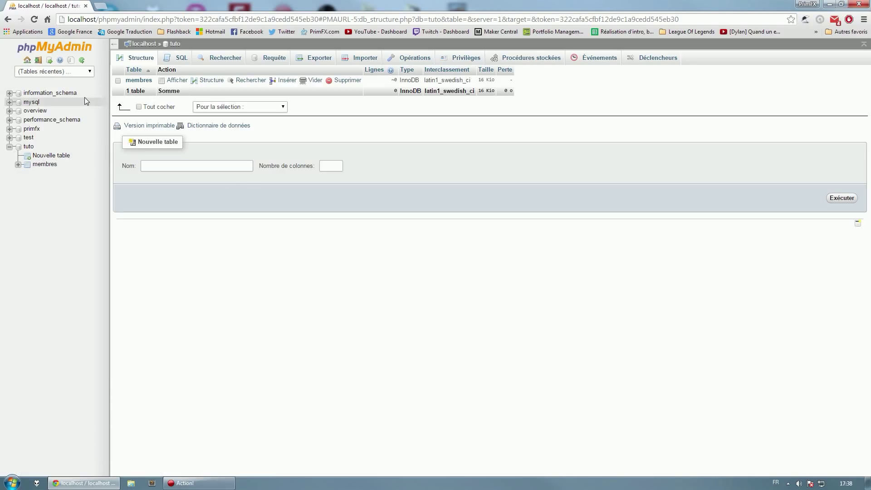
# Step: Browse the content of the membres table and review its column structure, including the id column's AUTO_INCREMENT setting
pyautogui.click(141, 86)
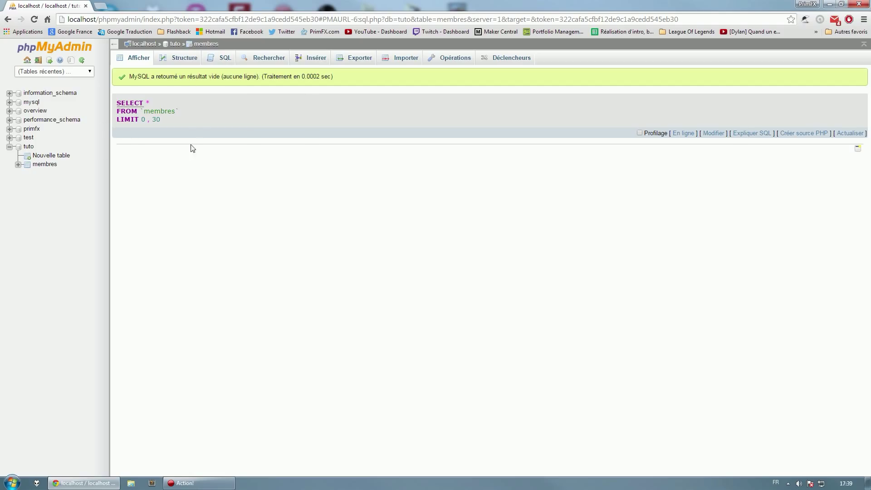
pyautogui.click(188, 61)
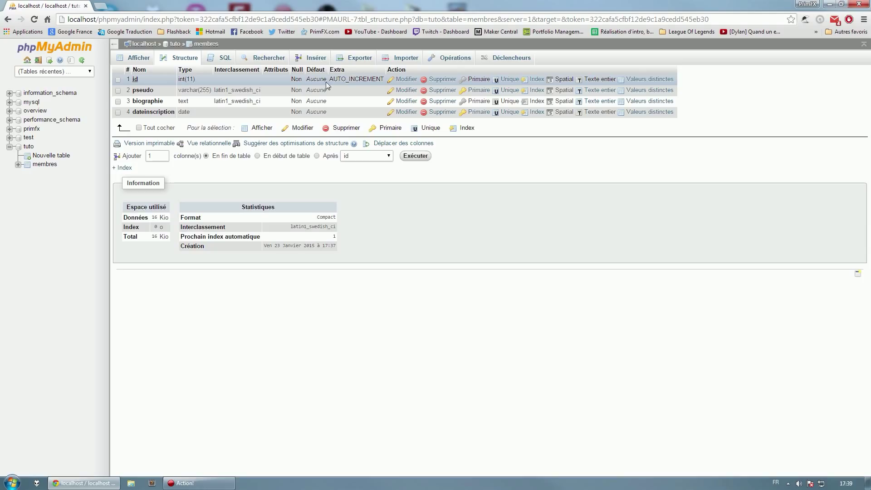
pyautogui.moveTo(329, 79); pyautogui.dragTo(366, 80)
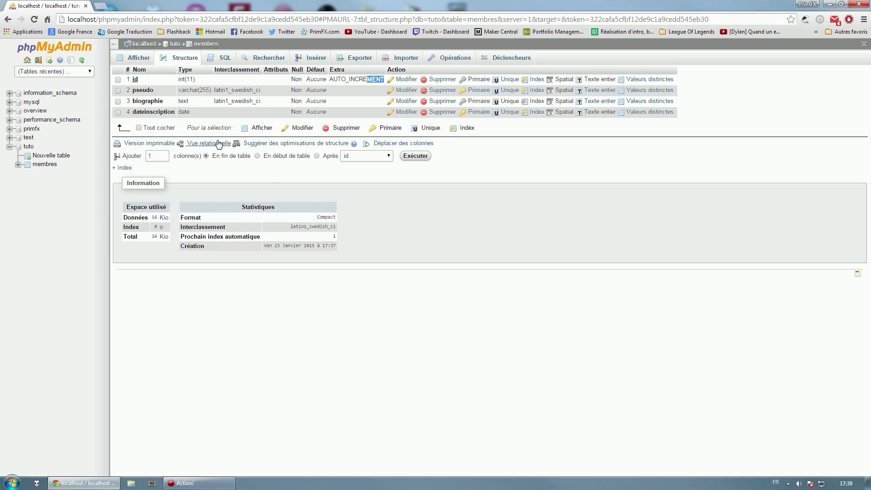
# Step: Look at the SQL query editor and the search form for the membres table
pyautogui.click(230, 64)
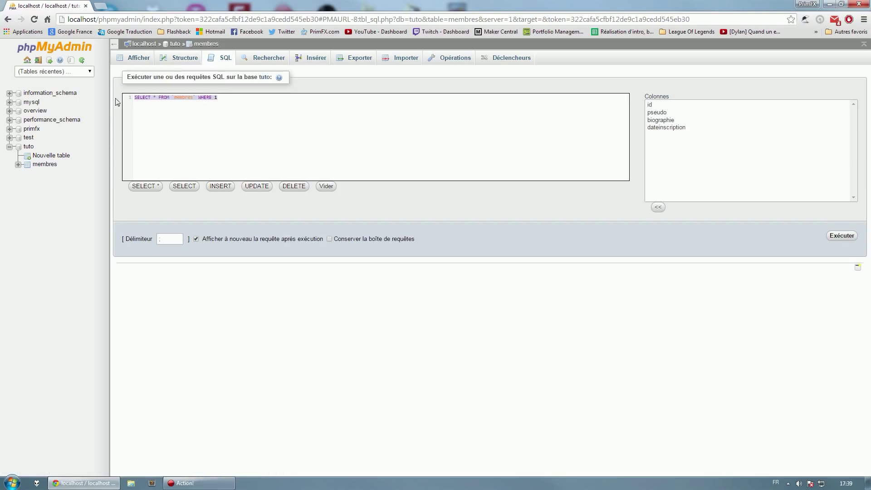
pyautogui.moveTo(275, 137); pyautogui.dragTo(121, 100)
pyautogui.click(248, 111)
pyautogui.click(267, 62)
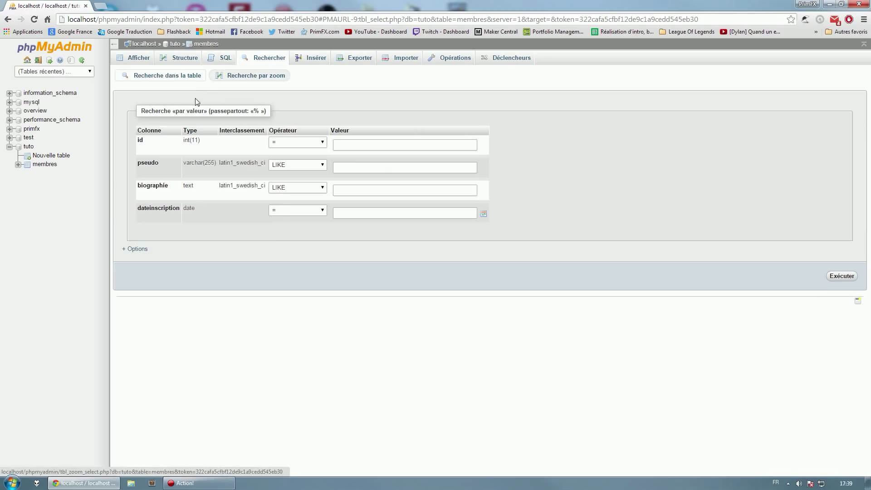